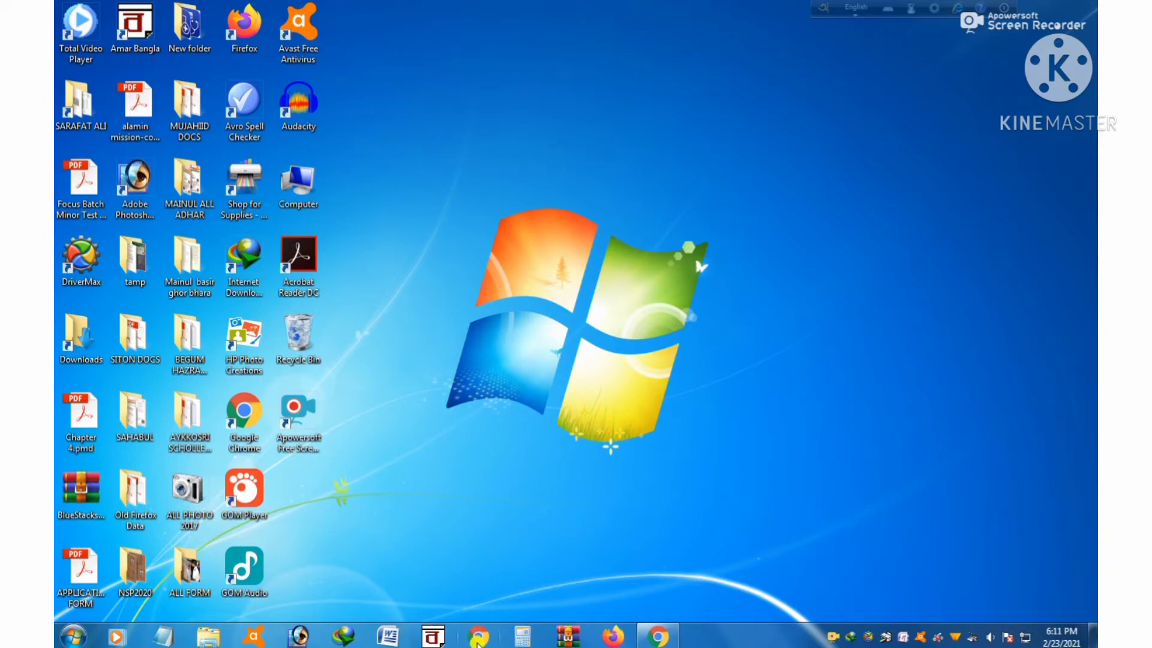
# - Open a maximized Chrome window and load the site demos.algorithmia.com
pyautogui.click(478, 637)
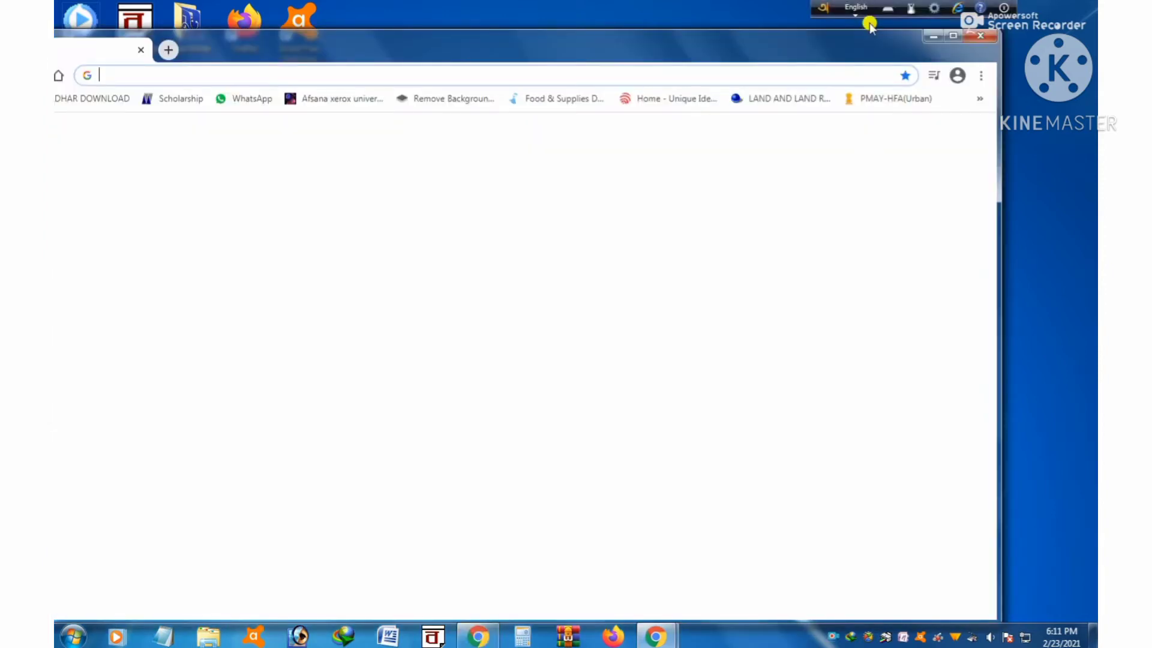
pyautogui.click(952, 36)
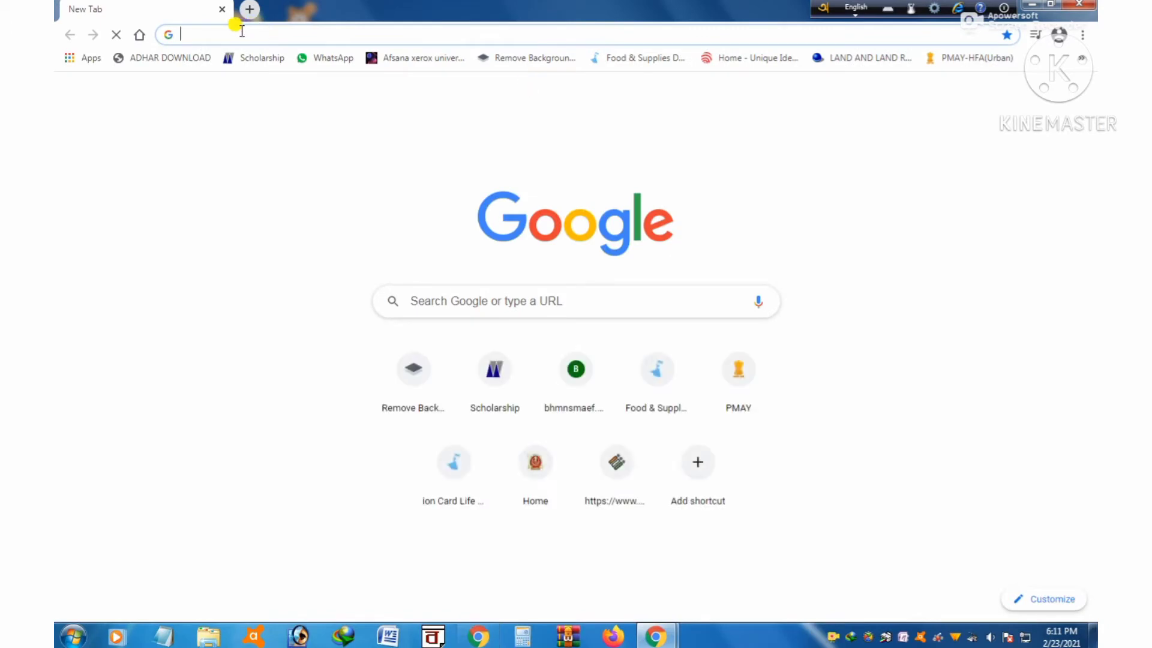
pyautogui.write('de')
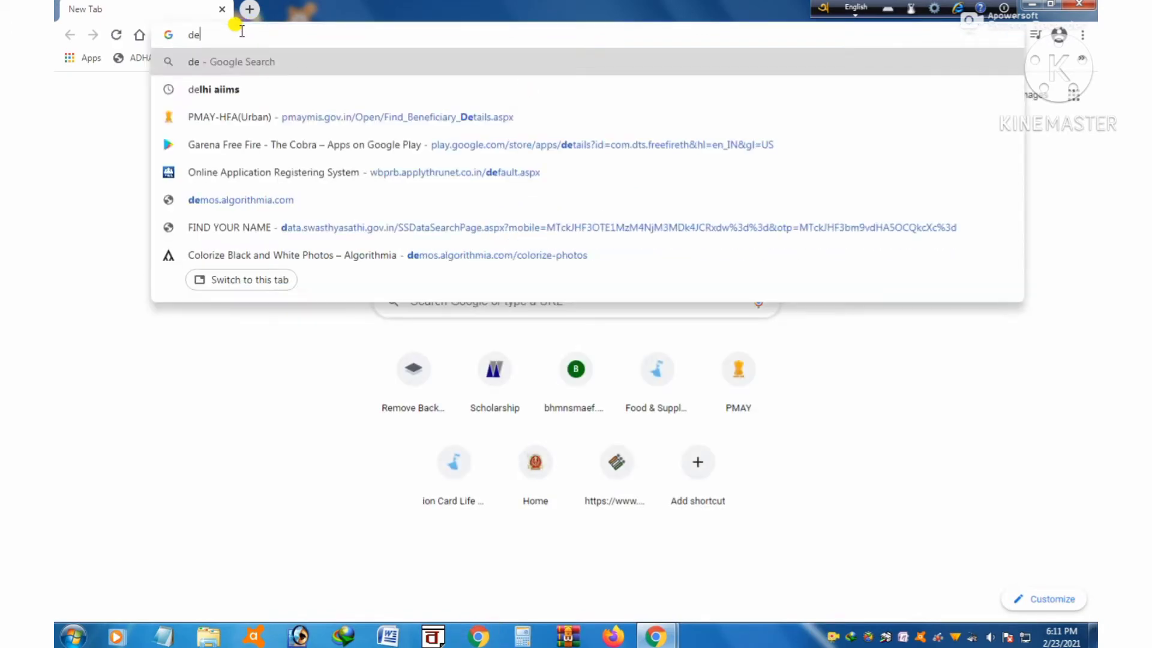
pyautogui.write('mo')
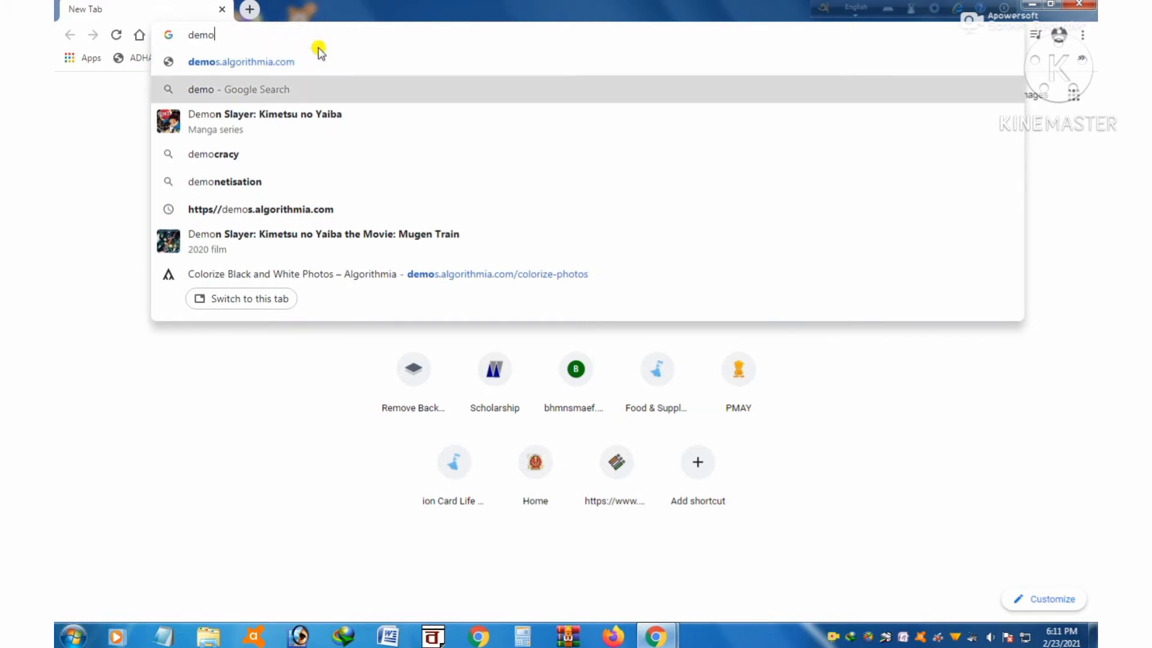
pyautogui.write('s.algorithmia.com')
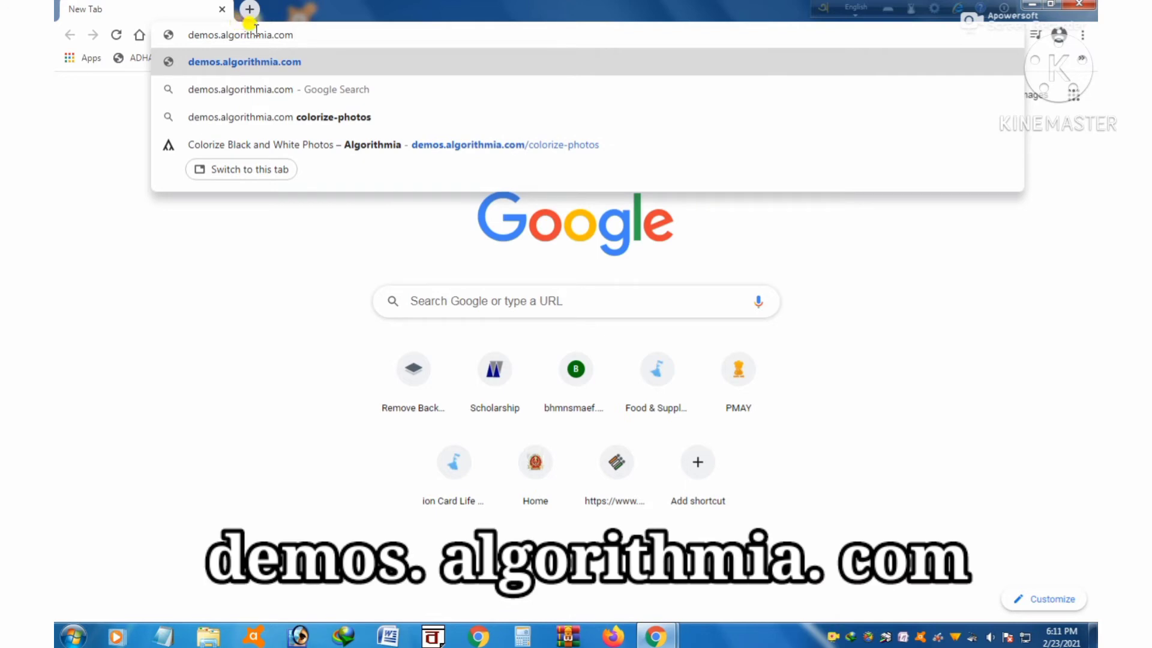
pyautogui.click(324, 60)
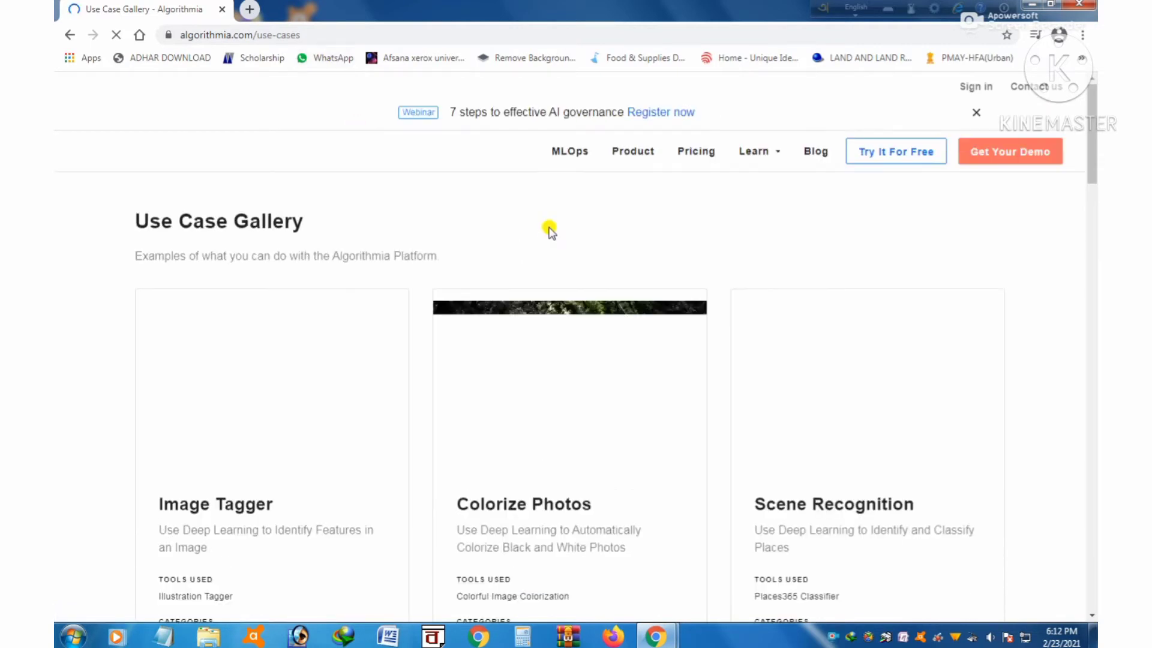
# - Open the demo for the Colorize Photos use case from the Use Case Gallery
pyautogui.scroll(-4, 551, 231)
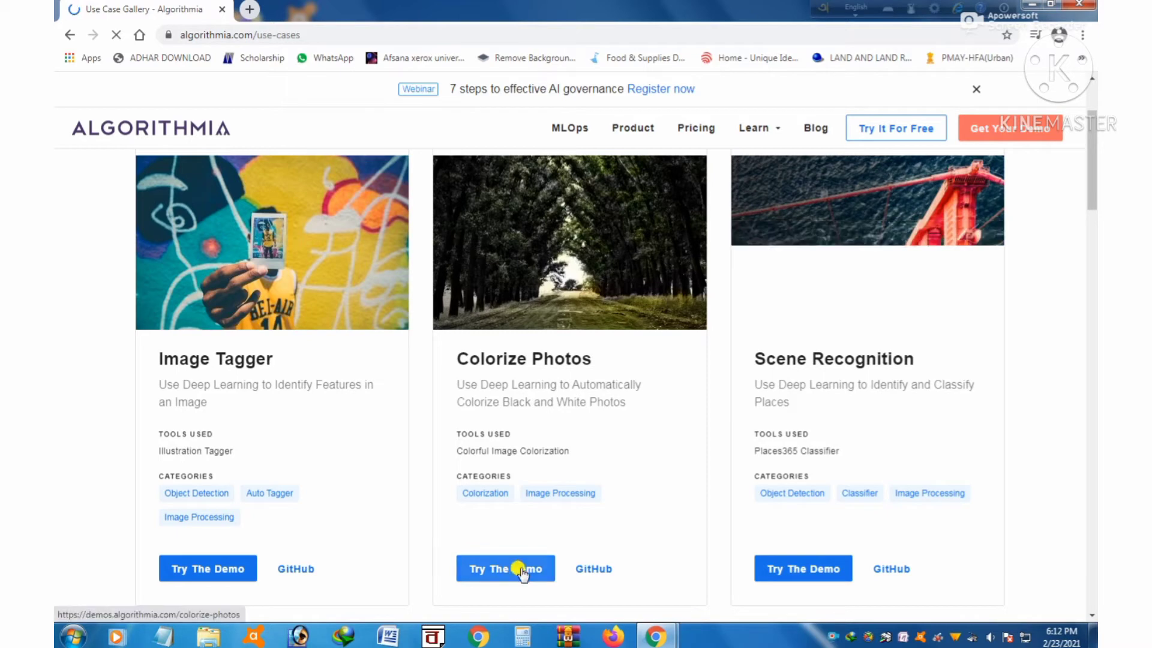
pyautogui.scroll(-1, 522, 571)
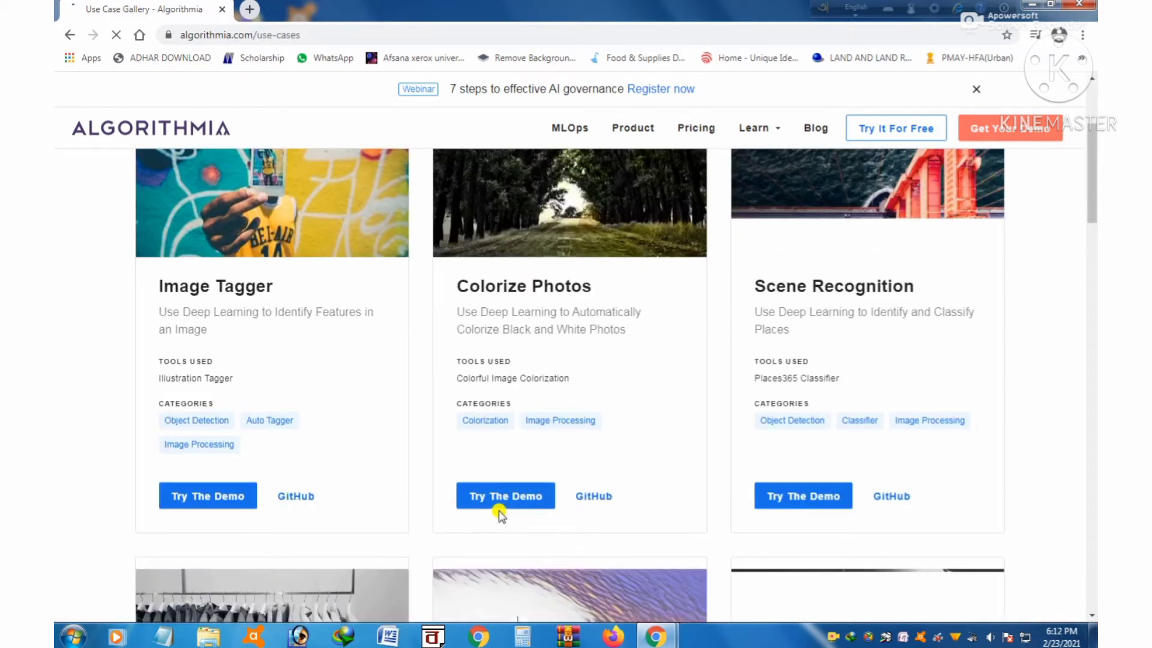
pyautogui.click(523, 496)
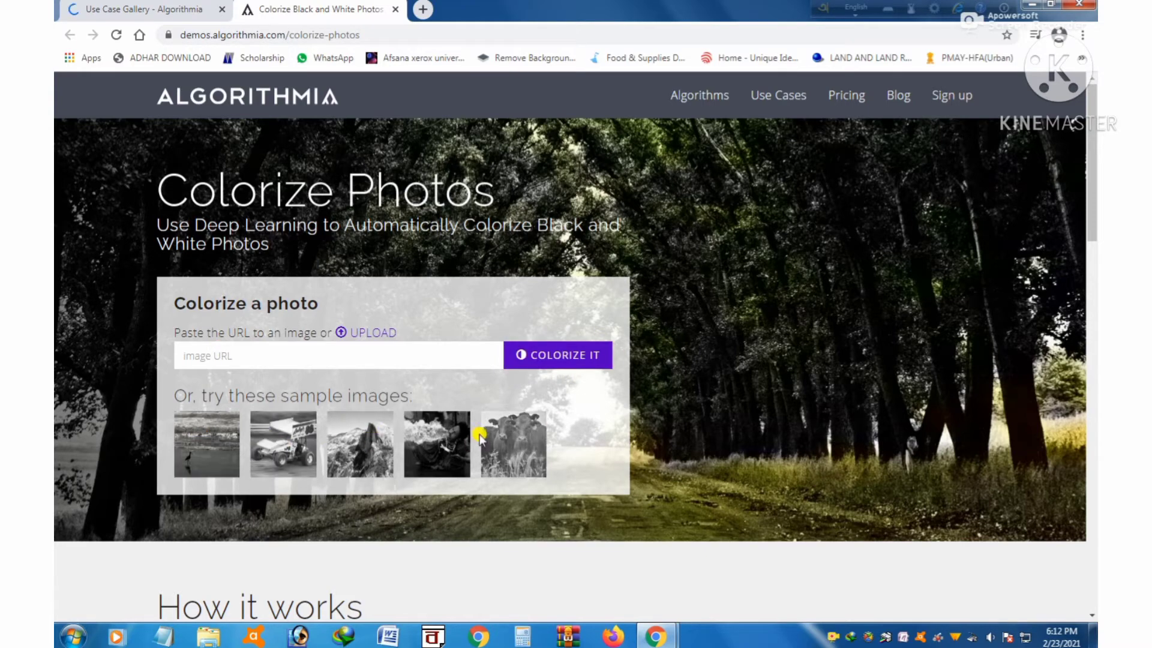
# - Colorize the sample image of the cows and compare its before and after versions by shifting the purple dividing line
pyautogui.click(517, 442)
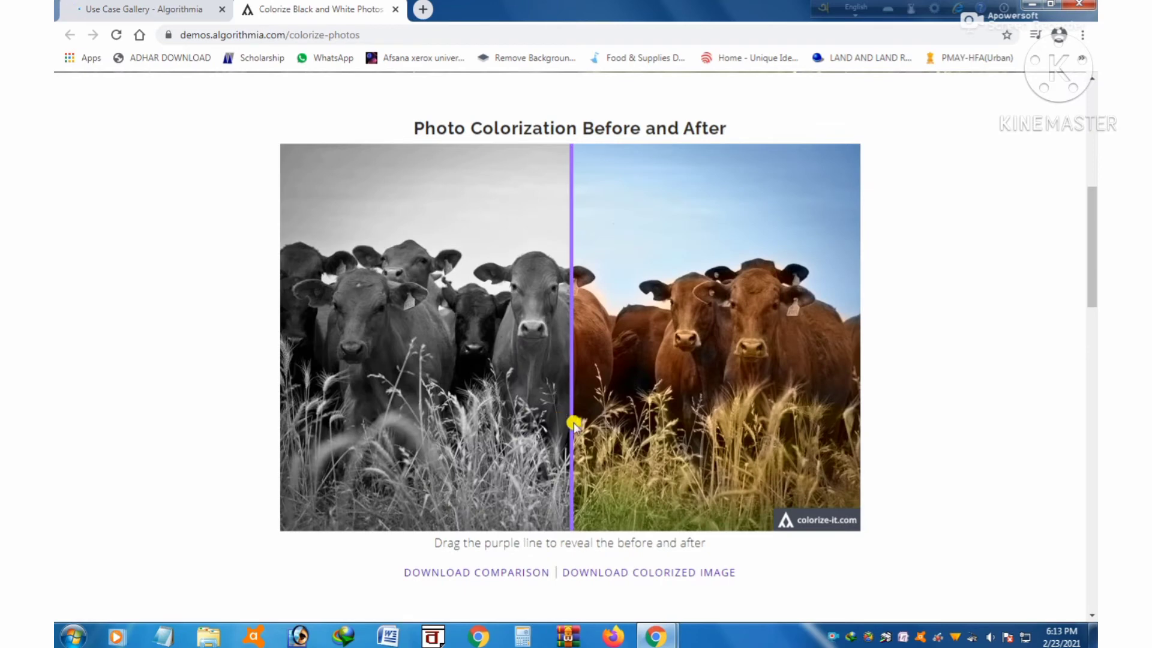
pyautogui.moveTo(560, 418); pyautogui.dragTo(582, 451)
pyautogui.scroll(-1, 630, 432)
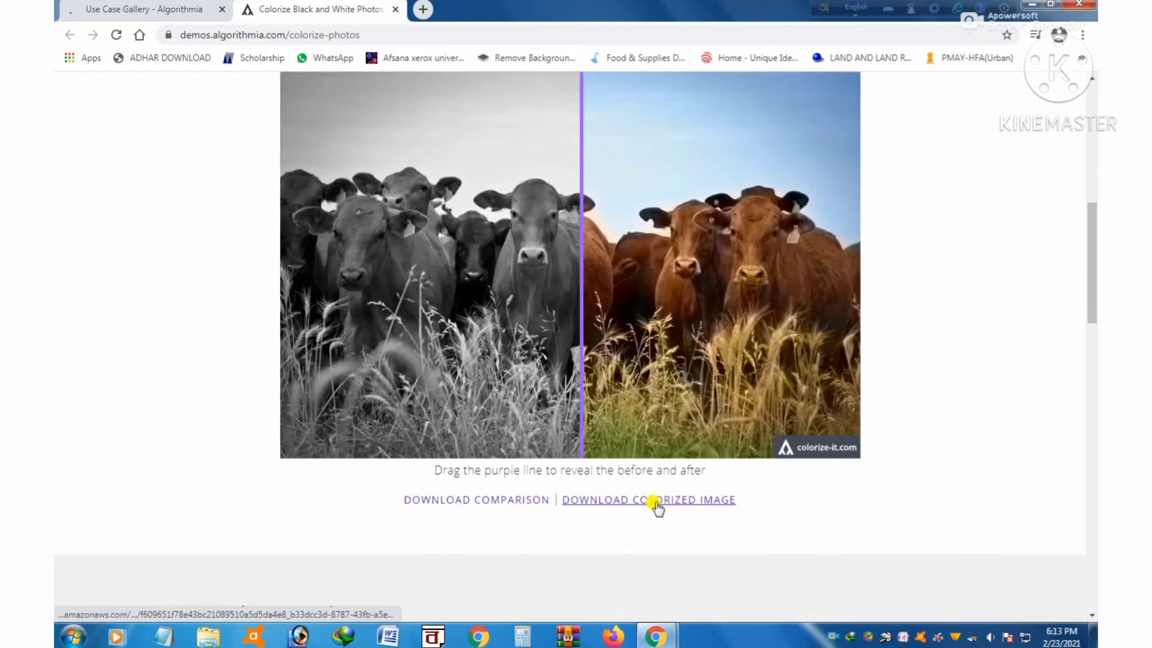
pyautogui.moveTo(583, 348)
pyautogui.mouseDown()
pyautogui.moveTo(375, 348)
pyautogui.moveTo(608, 354)
pyautogui.moveTo(582, 358)
pyautogui.mouseUp()
pyautogui.scroll(1, 617, 367)
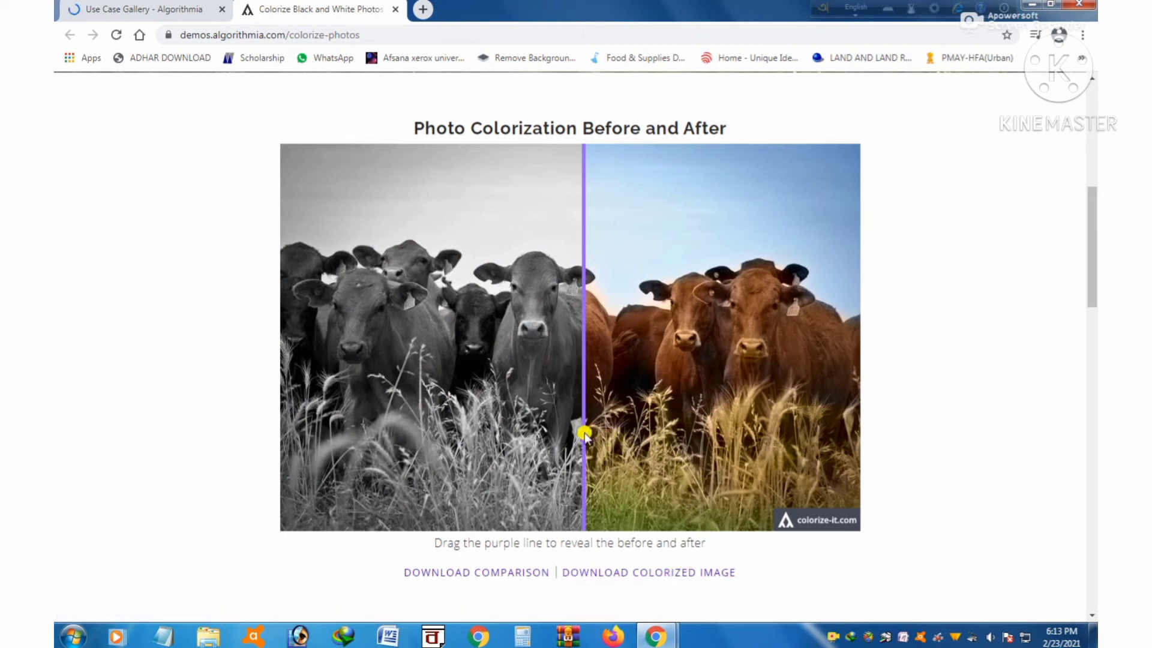
pyautogui.moveTo(584, 433); pyautogui.dragTo(474, 444)
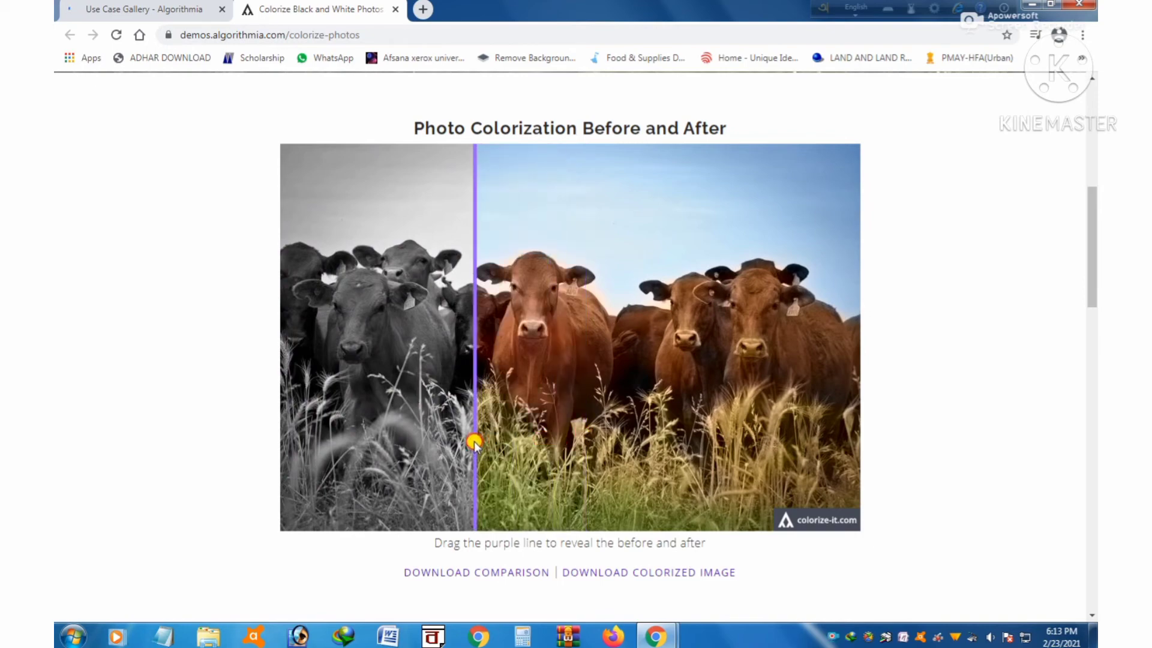
# - Colorize the sample image of the bird on the beach and shift the purple line to reveal more of the colorized side
pyautogui.scroll(3, 630, 420)
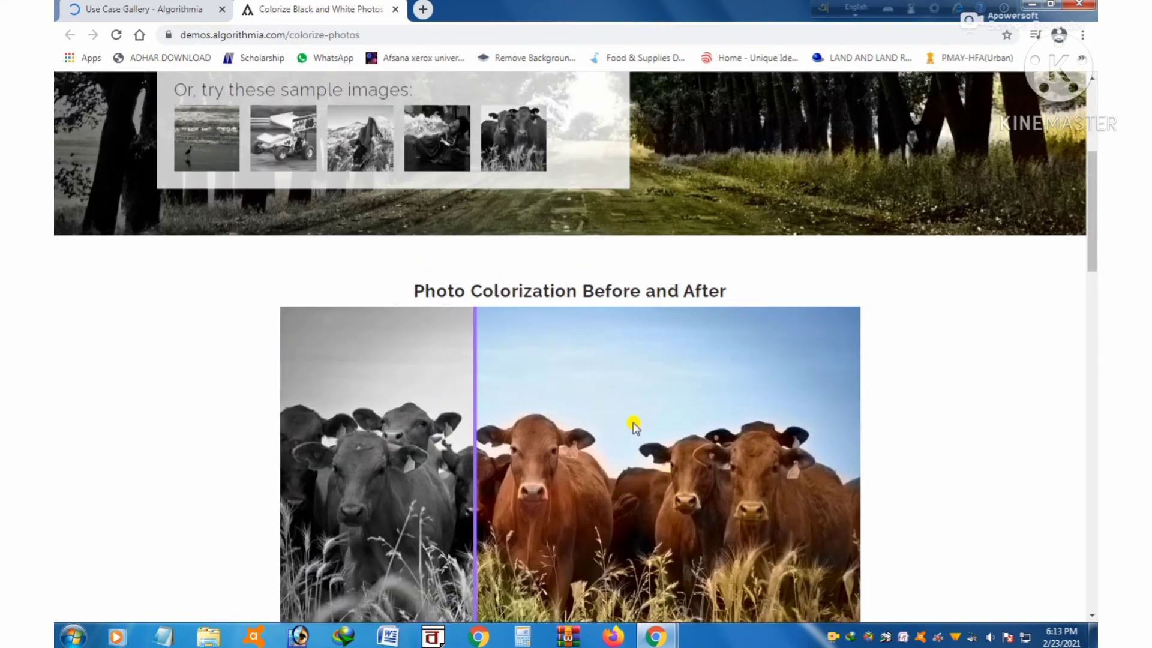
pyautogui.scroll(3, 634, 423)
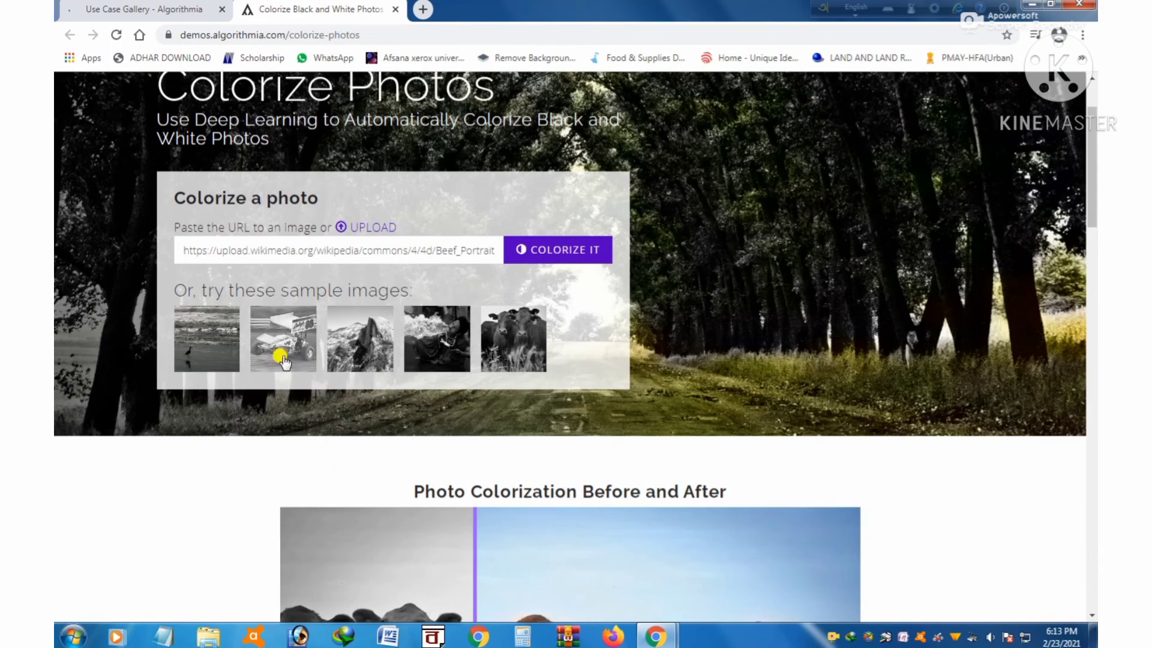
pyautogui.click(189, 338)
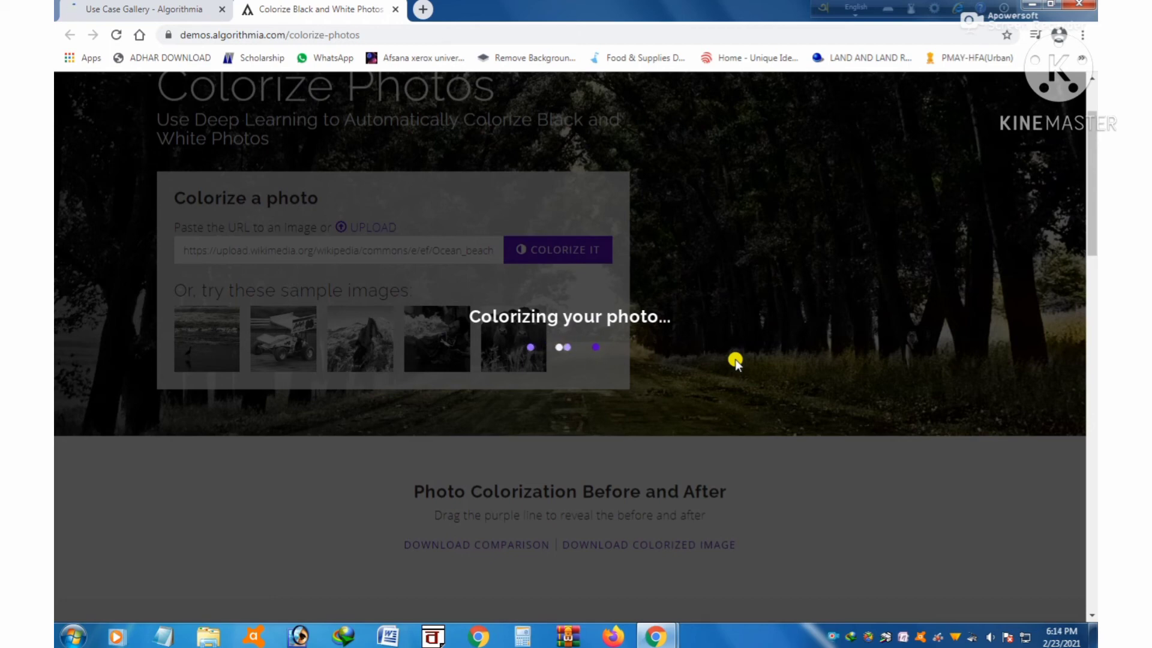
pyautogui.scroll(-4, 735, 358)
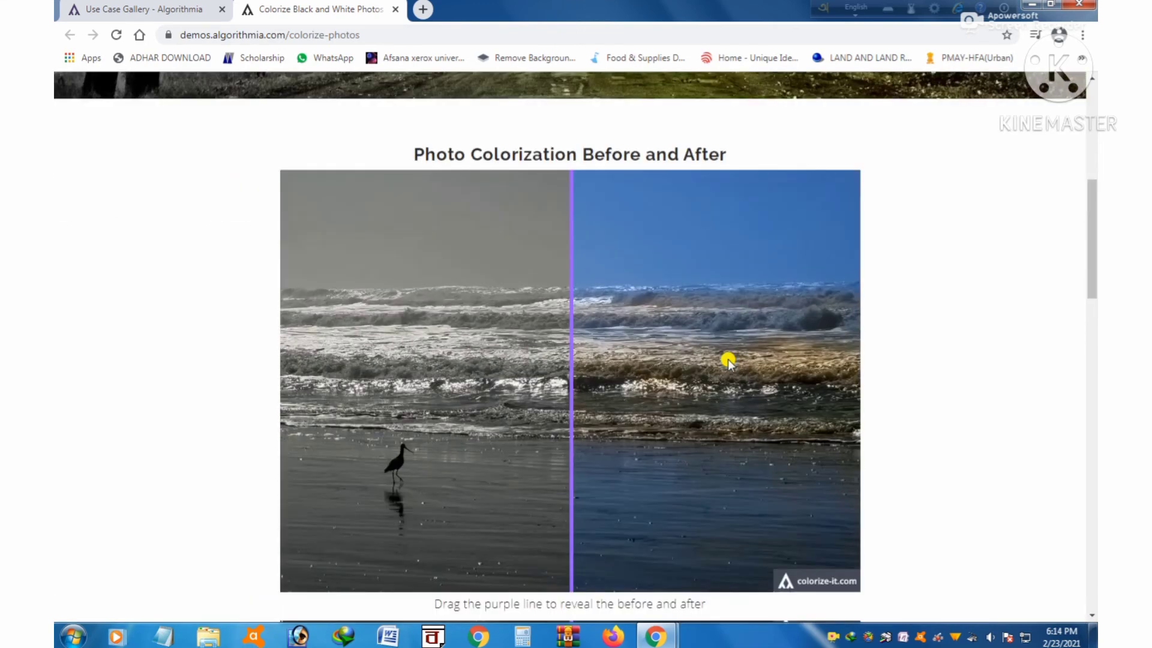
pyautogui.moveTo(573, 405); pyautogui.dragTo(534, 376)
# - Examine the beach photo's before-and-after comparison at different divider positions, along with the download options and the upload form
pyautogui.scroll(-1, 542, 378)
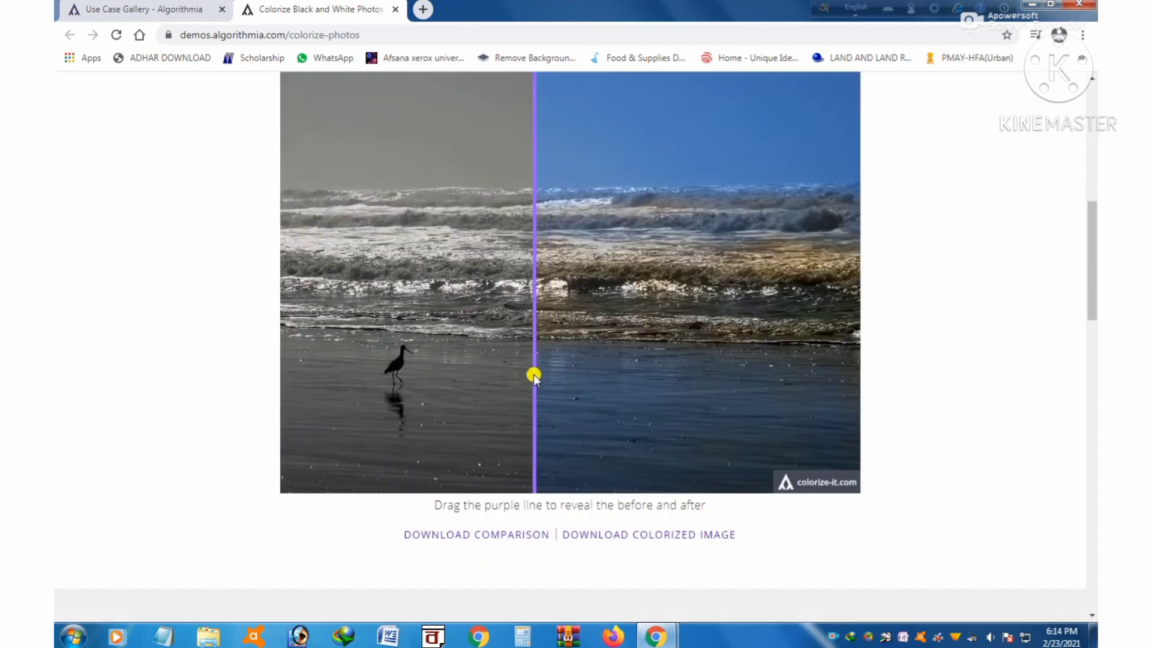
pyautogui.scroll(-2, 534, 376)
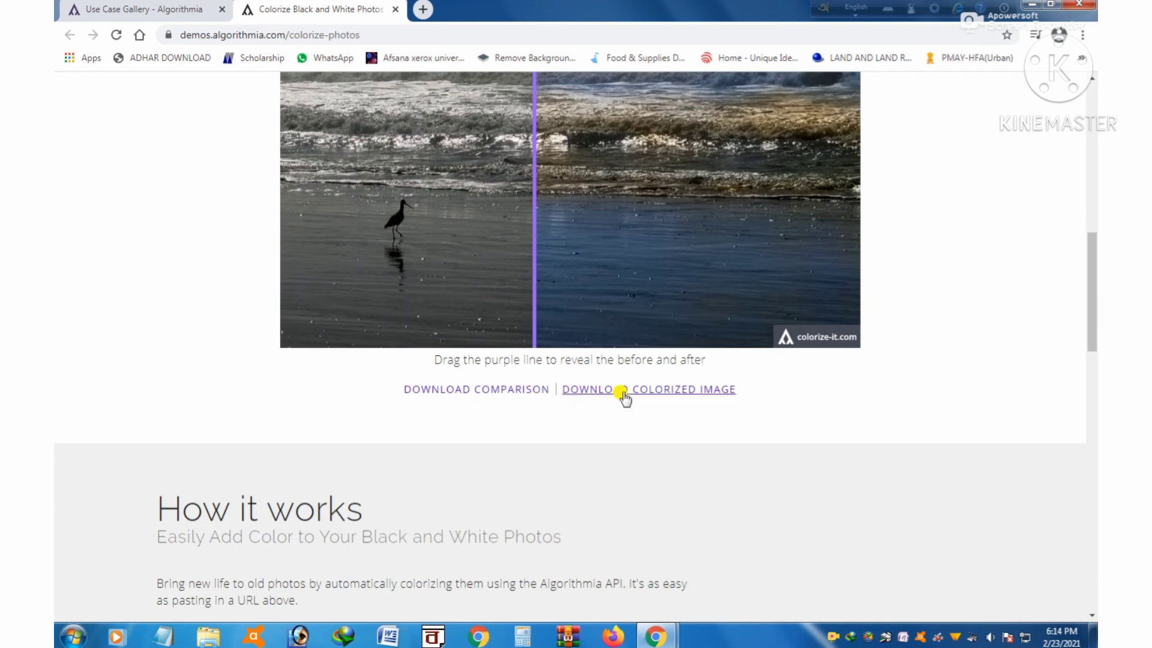
pyautogui.scroll(4, 640, 390)
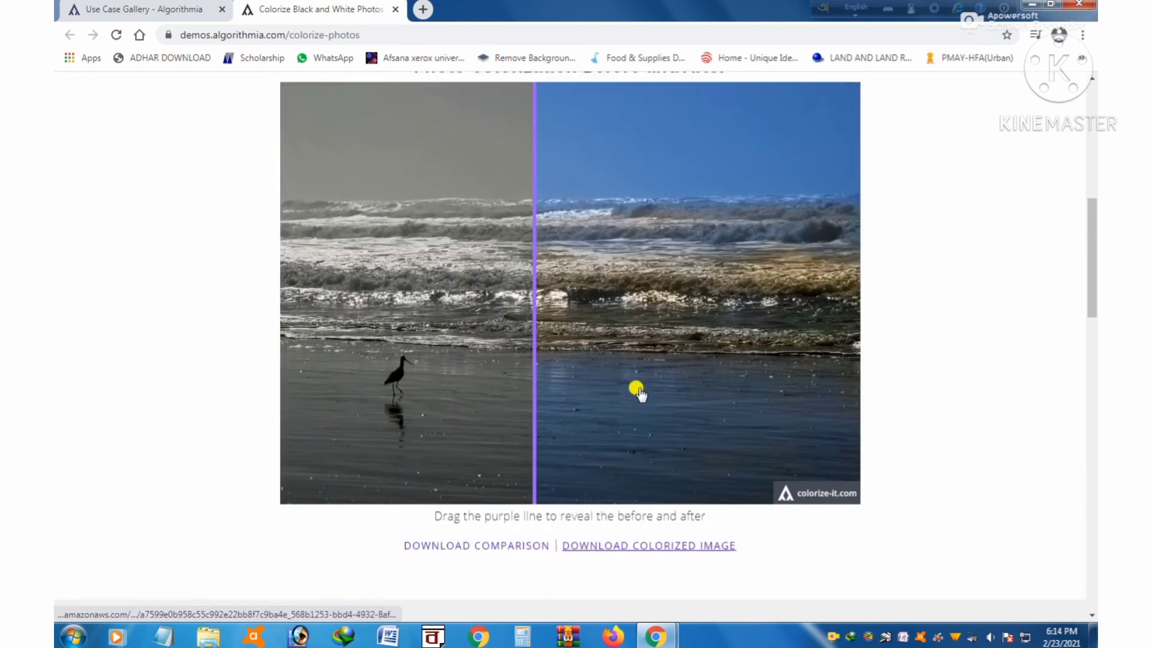
pyautogui.click(639, 387)
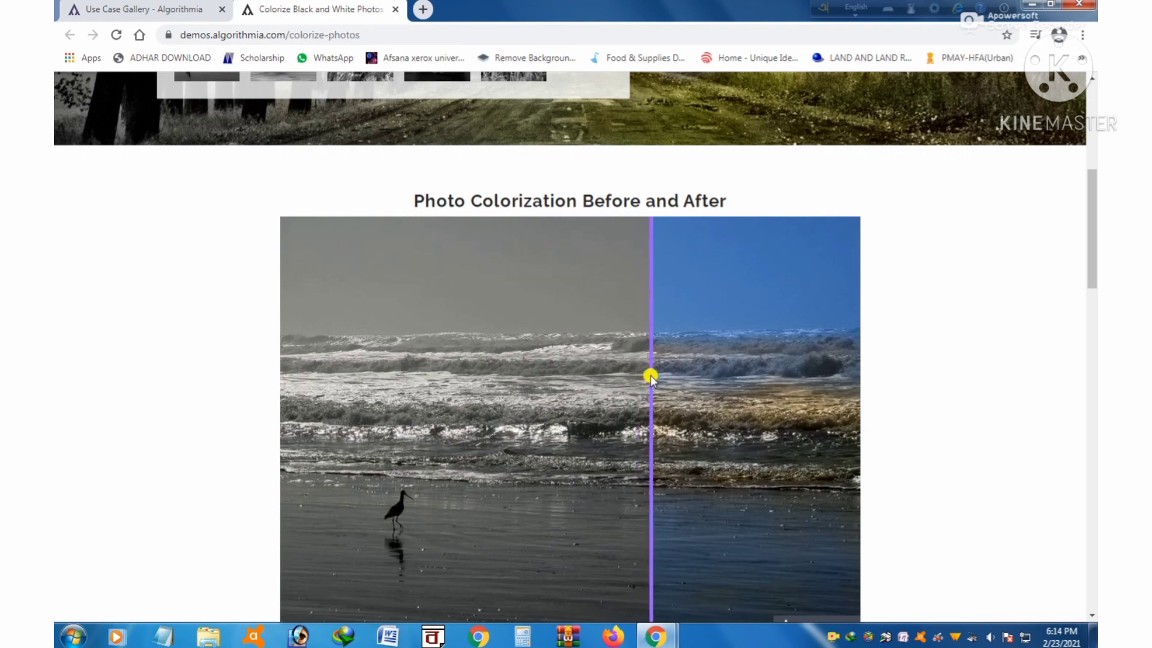
pyautogui.scroll(-1, 624, 372)
pyautogui.scroll(-3, 622, 369)
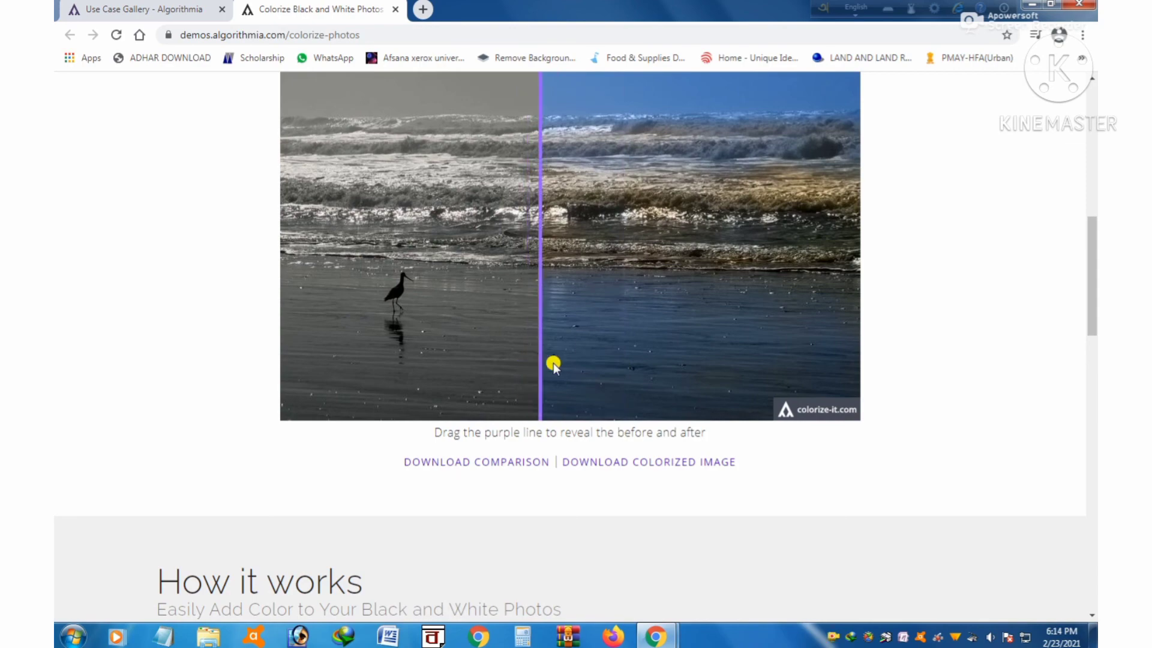
pyautogui.scroll(5, 553, 366)
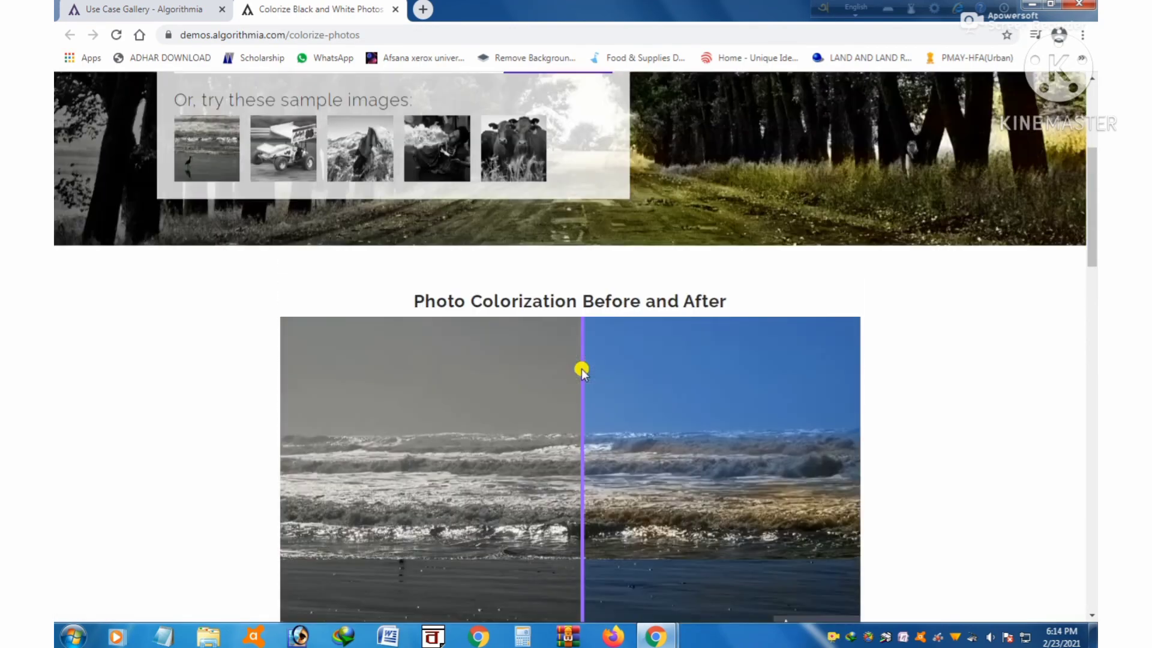
pyautogui.scroll(2, 582, 372)
pyautogui.scroll(3, 582, 372)
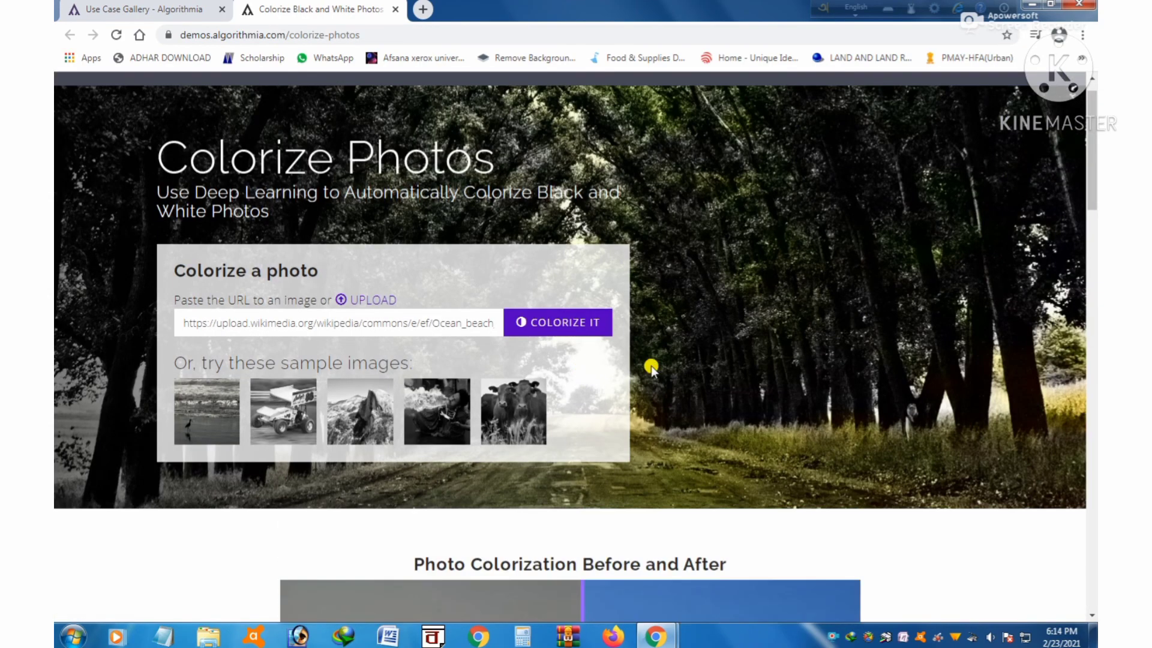
pyautogui.scroll(1, 654, 367)
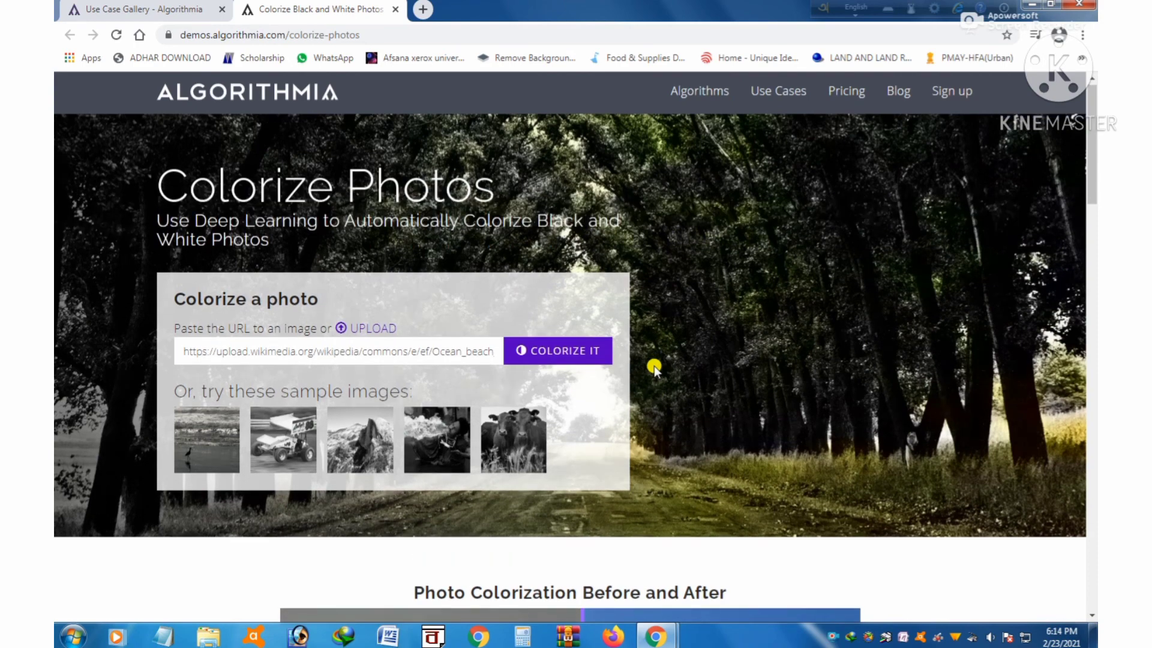
pyautogui.scroll(-8, 654, 367)
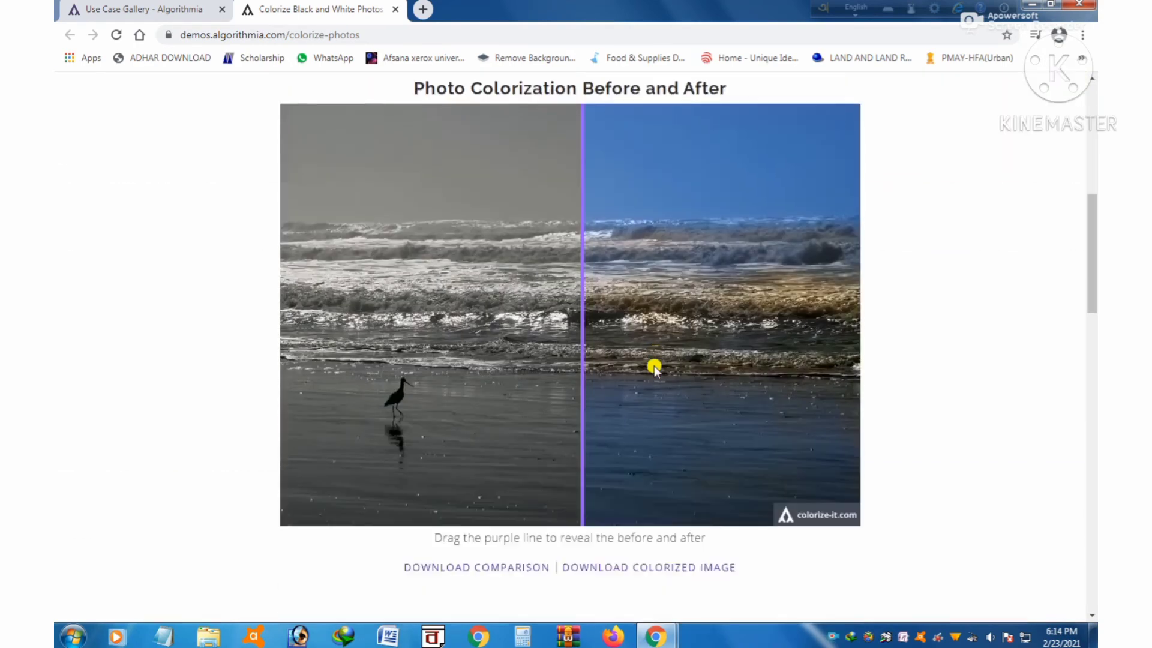
pyautogui.moveTo(654, 367); pyautogui.dragTo(647, 370)
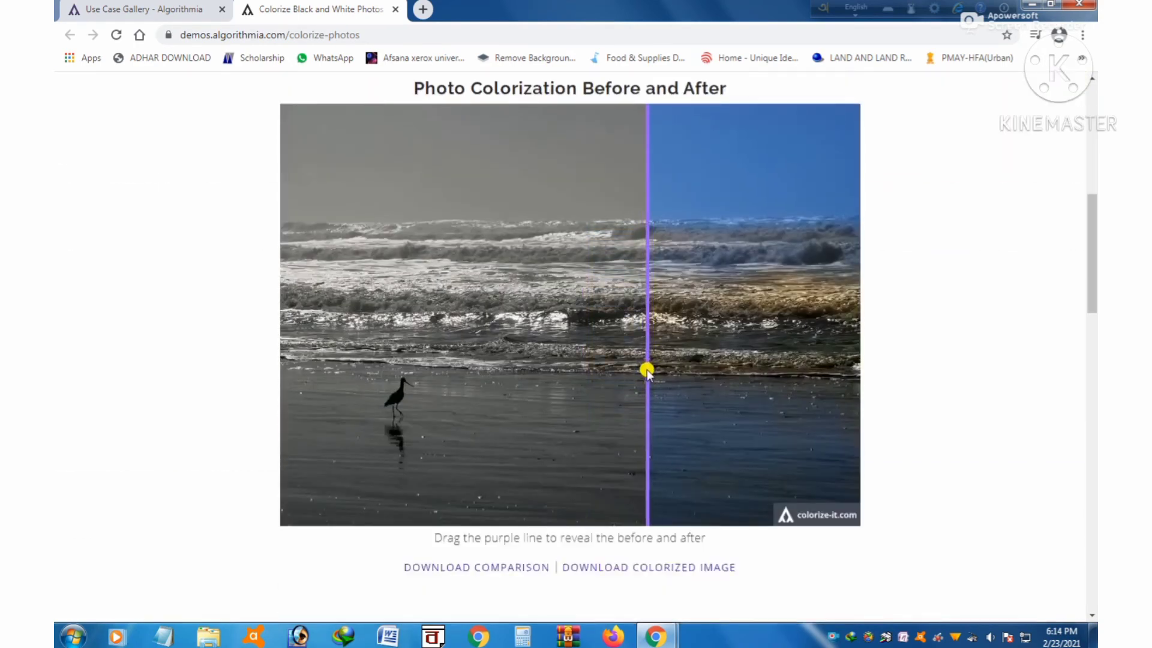